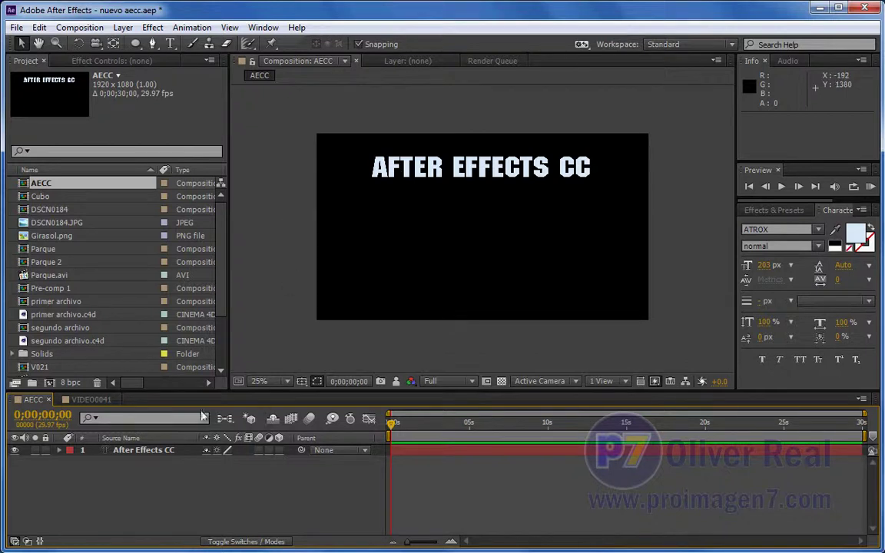
Step: Switch to VIDEO0041, scrub through the cyclist footage, and zoom the view to 50%
{"action": "left_click", "coordinate": [96, 400]}
{"action": "left_click", "coordinate": [317, 509]}
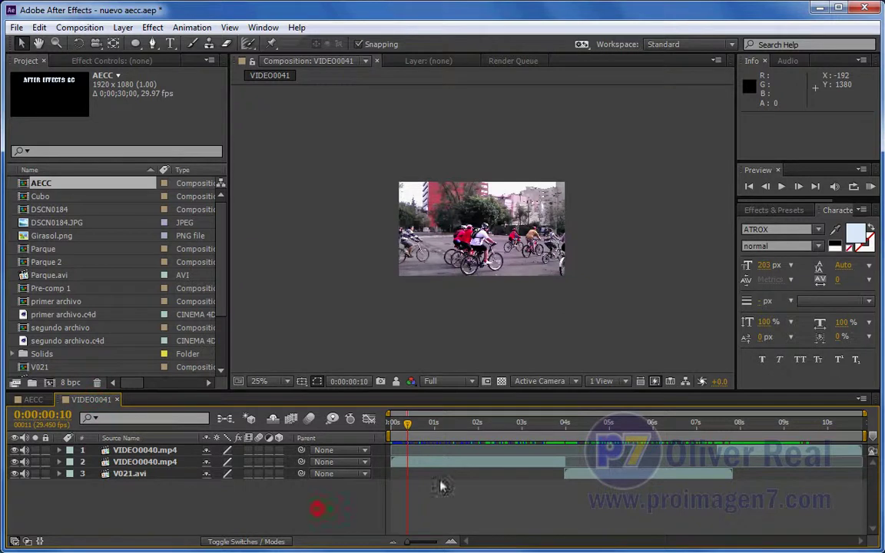
{"action": "mouse_move", "coordinate": [419, 433]}
{"action": "left_mouse_down"}
{"action": "mouse_move", "coordinate": [541, 424]}
{"action": "mouse_move", "coordinate": [785, 435]}
{"action": "left_mouse_up"}
{"action": "key", "text": "period"}
{"action": "key", "text": "period"}
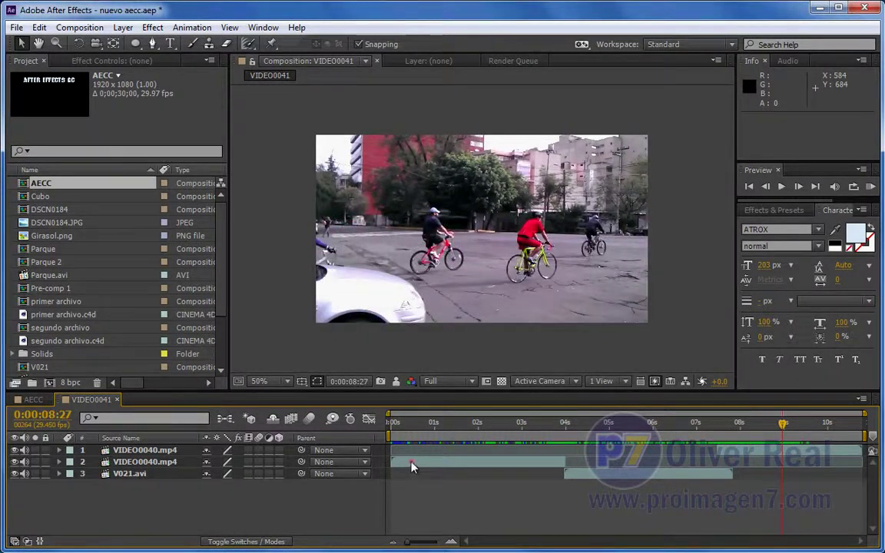
Step: Select the VIDEO0040.mp4 layers and review the footage around 0:00:08:09, 0:00:07:09 and 0:00:01:20
{"action": "left_click", "coordinate": [183, 463]}
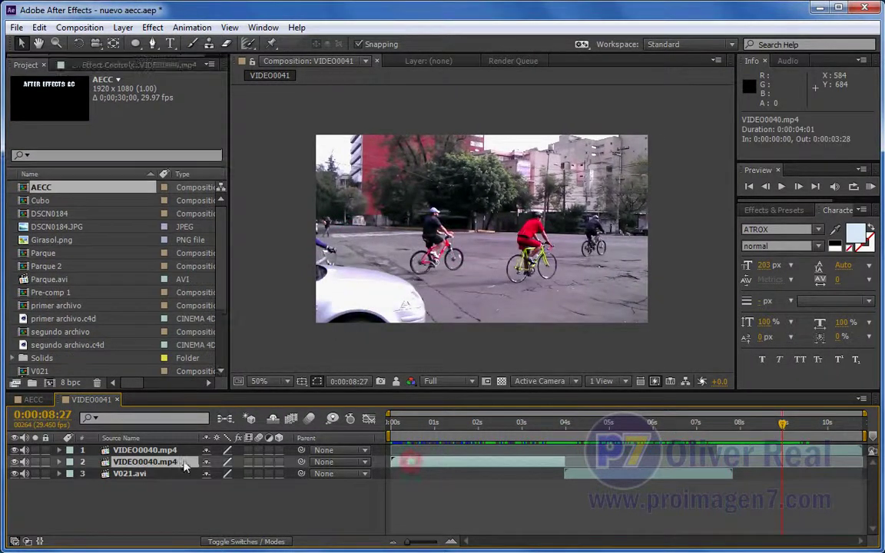
{"action": "left_click", "coordinate": [756, 423]}
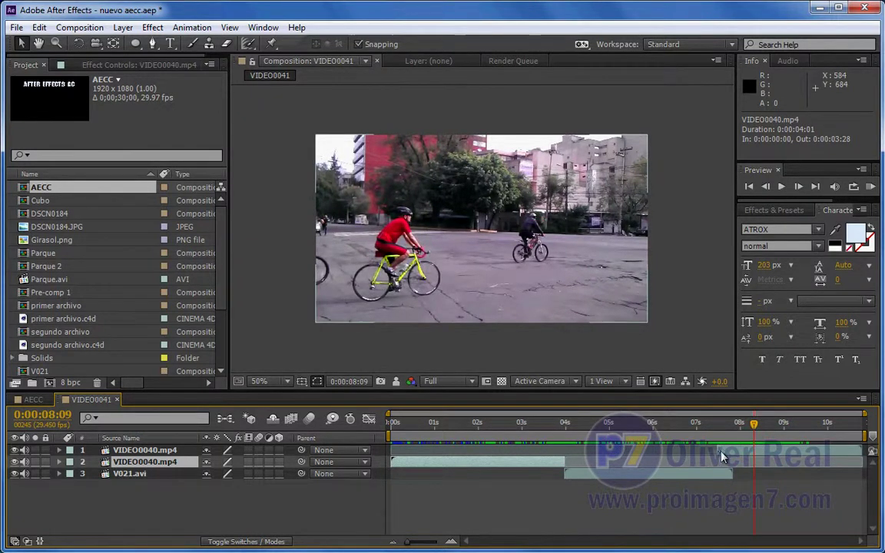
{"action": "left_click", "coordinate": [737, 451]}
{"action": "left_click", "coordinate": [507, 462]}
{"action": "mouse_move", "coordinate": [544, 423]}
{"action": "left_mouse_down"}
{"action": "mouse_move", "coordinate": [713, 425]}
{"action": "mouse_move", "coordinate": [475, 424]}
{"action": "left_mouse_up"}
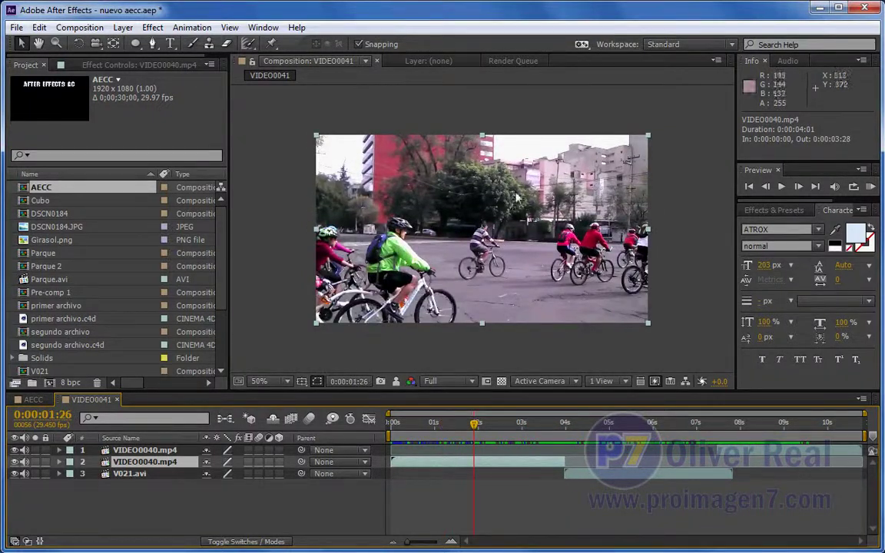
{"action": "key", "text": "space"}
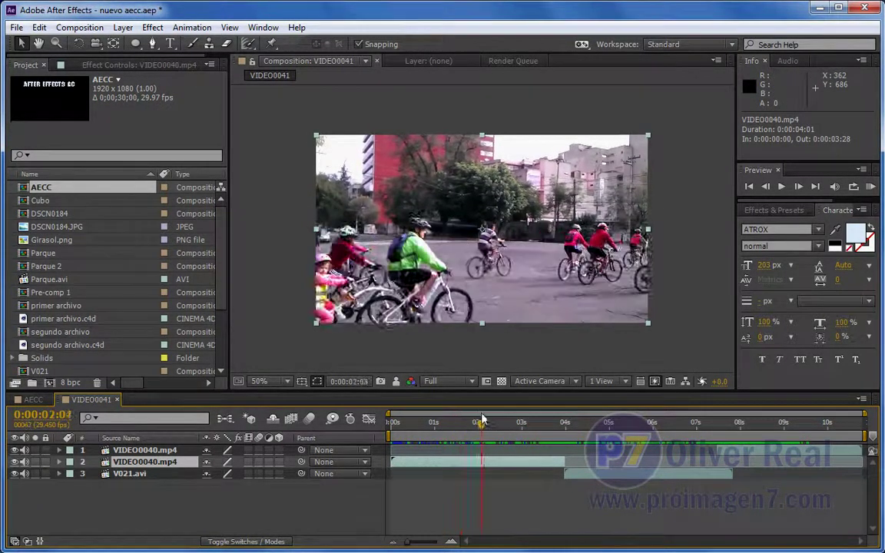
{"action": "left_click", "coordinate": [784, 425]}
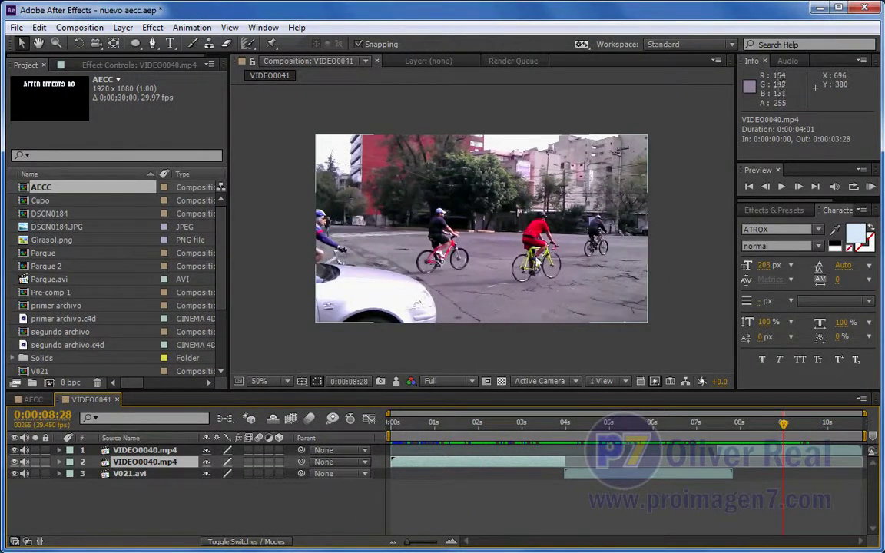
{"action": "left_click", "coordinate": [465, 425]}
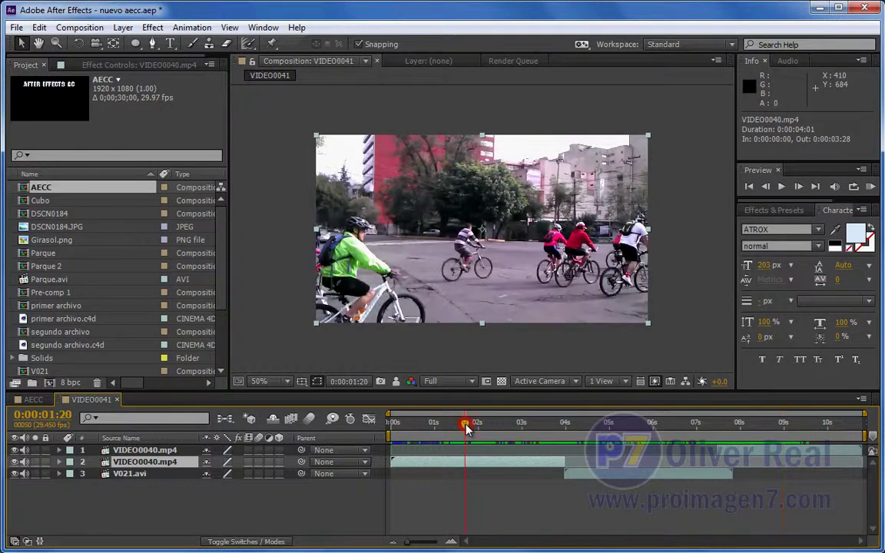
{"action": "mouse_move", "coordinate": [498, 424]}
{"action": "left_mouse_down"}
{"action": "mouse_move", "coordinate": [519, 424]}
{"action": "mouse_move", "coordinate": [501, 425]}
{"action": "left_mouse_up"}
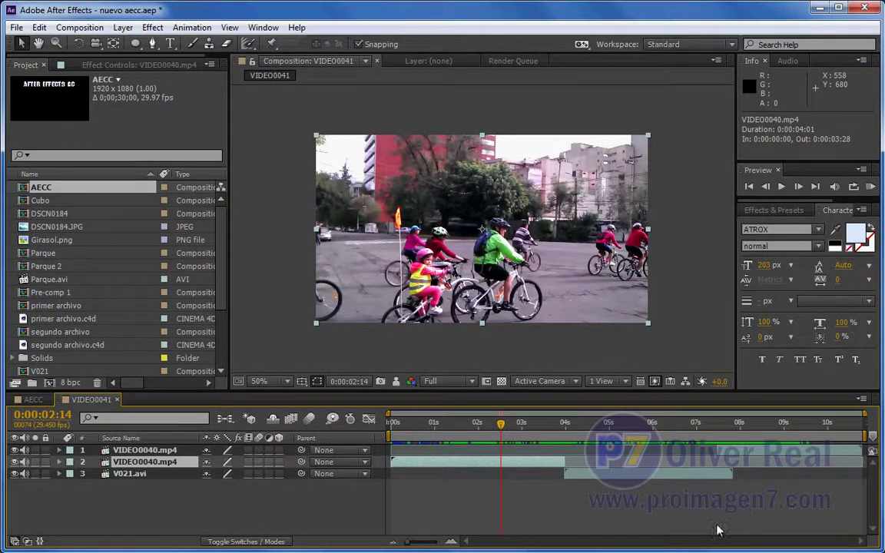
{"action": "left_click", "coordinate": [490, 505]}
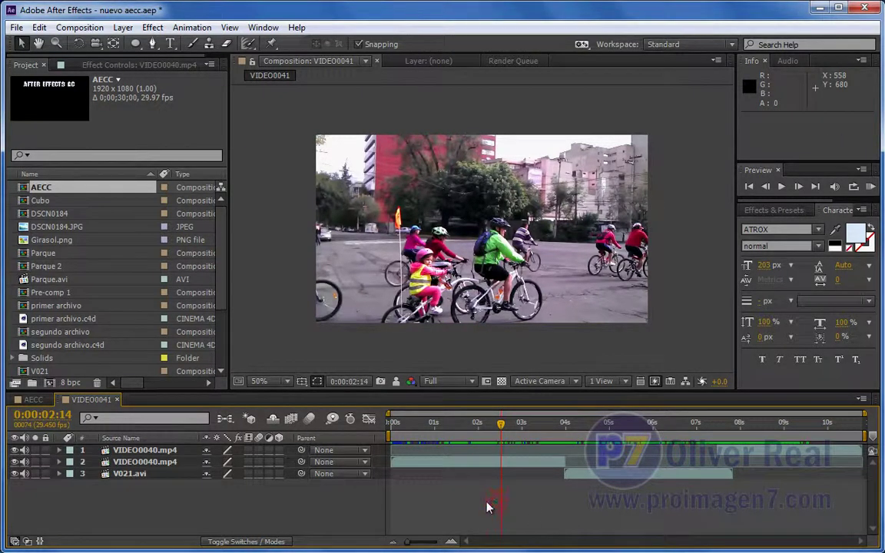
{"action": "left_click", "coordinate": [495, 461]}
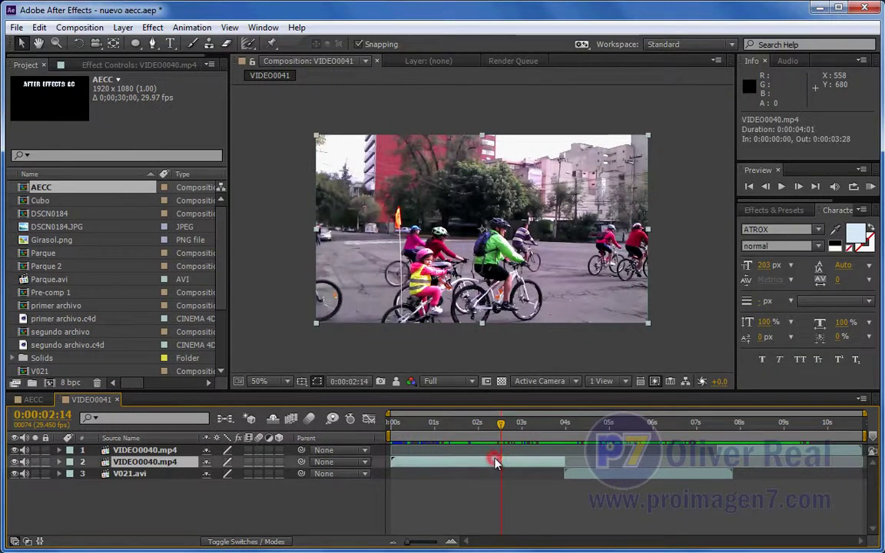
{"action": "left_click", "coordinate": [546, 470]}
{"action": "left_click", "coordinate": [468, 461]}
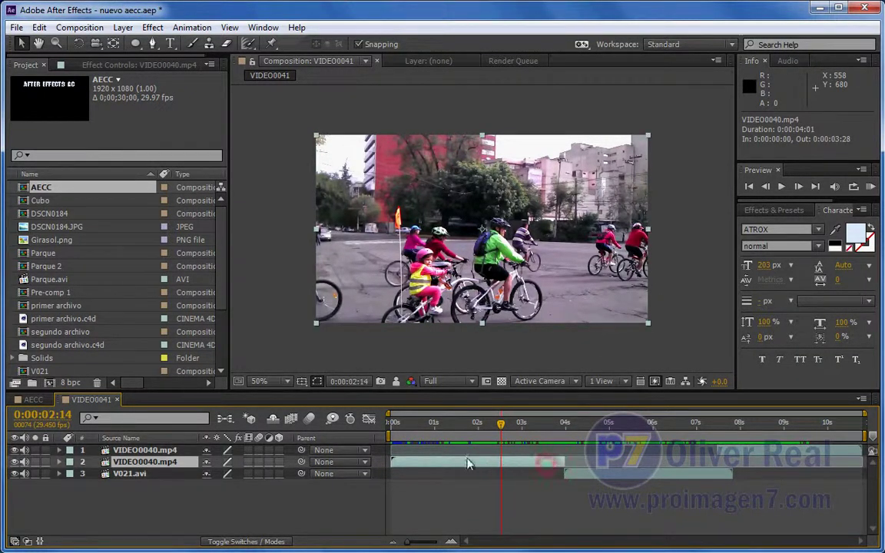
Step: Reveal the VIDEO0040.mp4 layer's source footage in the Project panel
{"action": "right_click", "coordinate": [162, 463]}
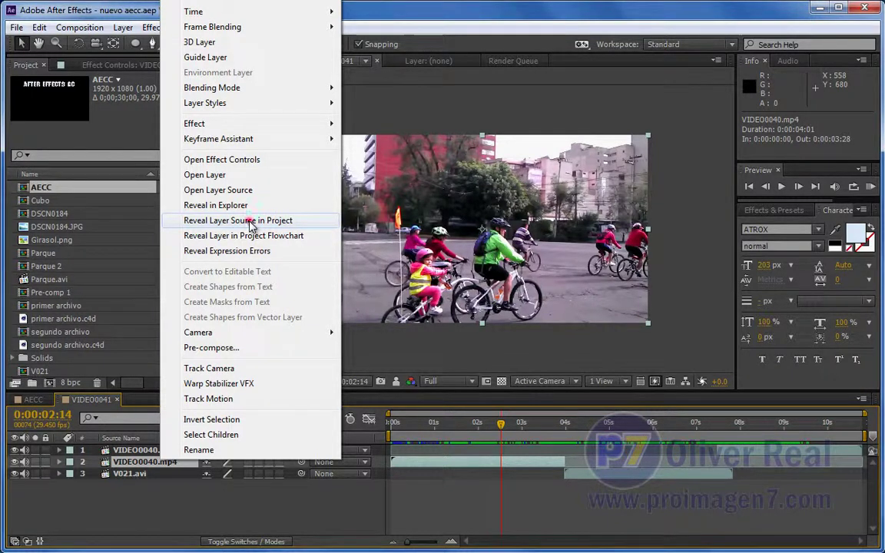
{"action": "left_click", "coordinate": [250, 222]}
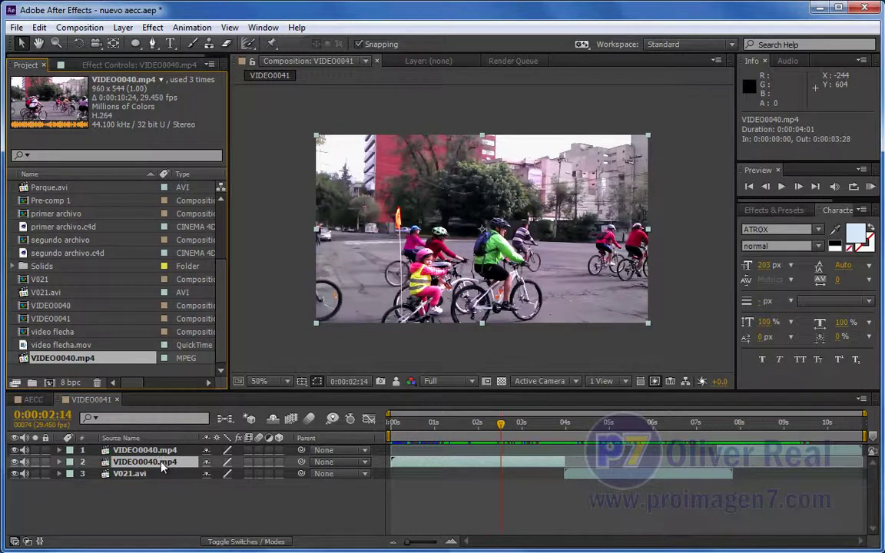
Step: Swap the VIDEO0040.mp4 footage for a new VIDEO0040 Precomp in both VIDEO0041 layers
{"action": "right_click", "coordinate": [57, 364]}
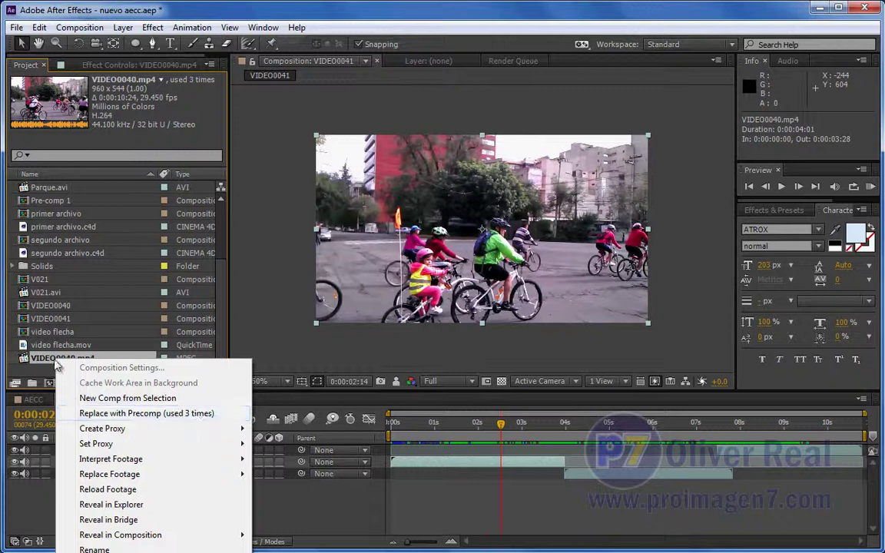
{"action": "left_click", "coordinate": [152, 419]}
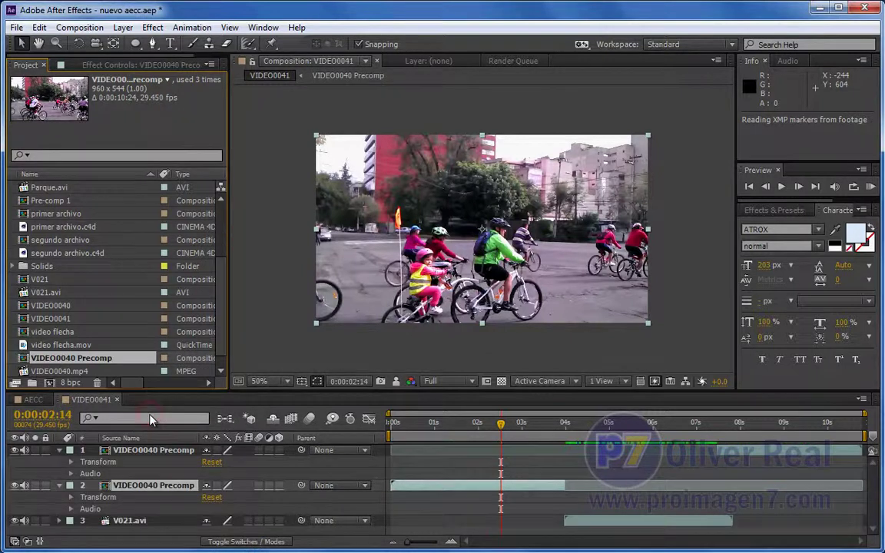
Step: Open VIDEO0040 Precomp from its layer and scrub to about two seconds
{"action": "double_click", "coordinate": [108, 454]}
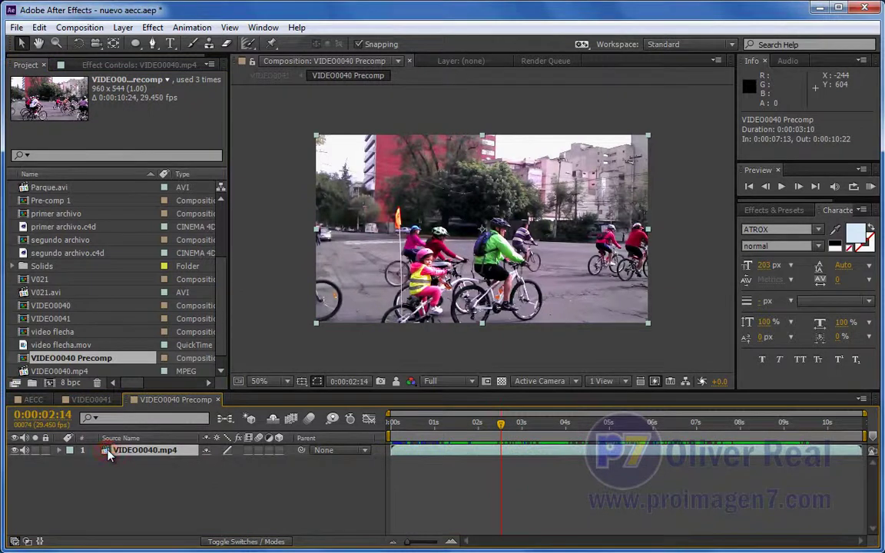
{"action": "mouse_move", "coordinate": [502, 421]}
{"action": "left_mouse_down"}
{"action": "mouse_move", "coordinate": [469, 421]}
{"action": "mouse_move", "coordinate": [842, 425]}
{"action": "mouse_move", "coordinate": [390, 422]}
{"action": "left_mouse_up"}
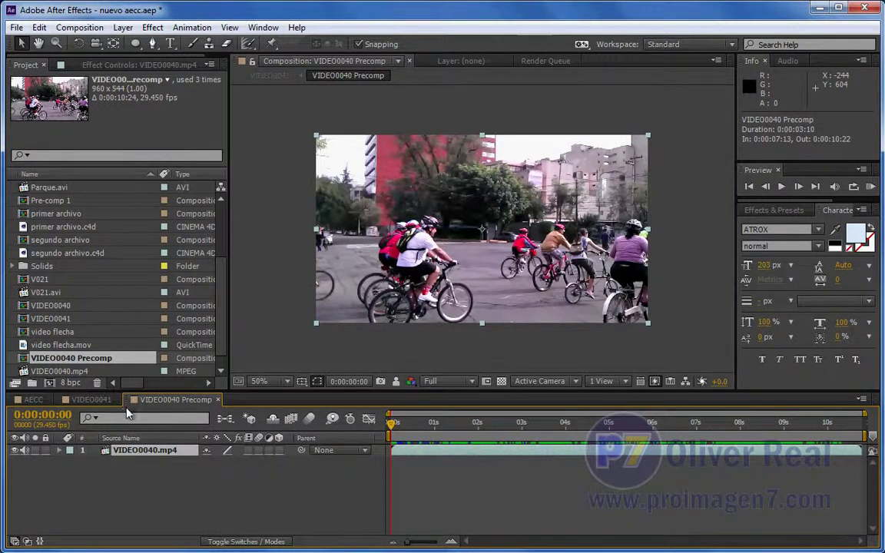
{"action": "left_click", "coordinate": [92, 399]}
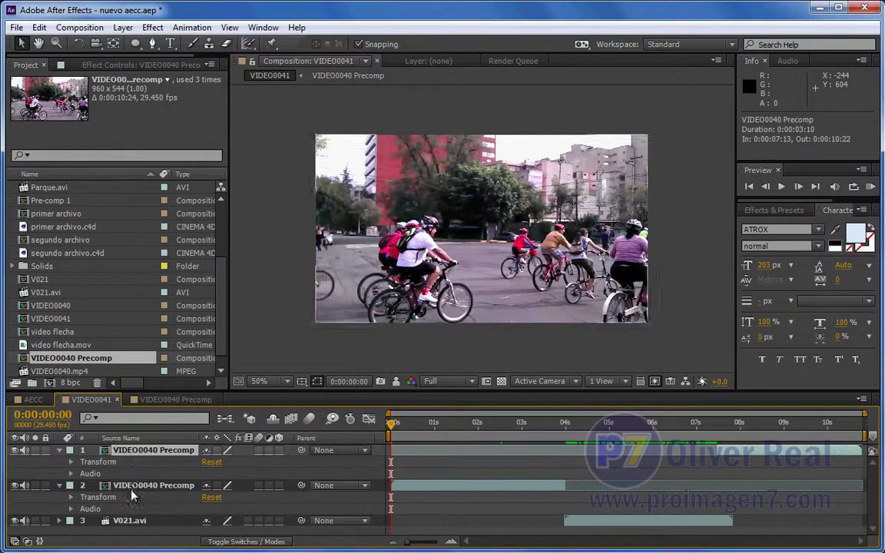
{"action": "left_click", "coordinate": [154, 400]}
{"action": "mouse_move", "coordinate": [404, 424]}
{"action": "left_mouse_down"}
{"action": "mouse_move", "coordinate": [477, 428]}
{"action": "mouse_move", "coordinate": [469, 425]}
{"action": "left_mouse_up"}
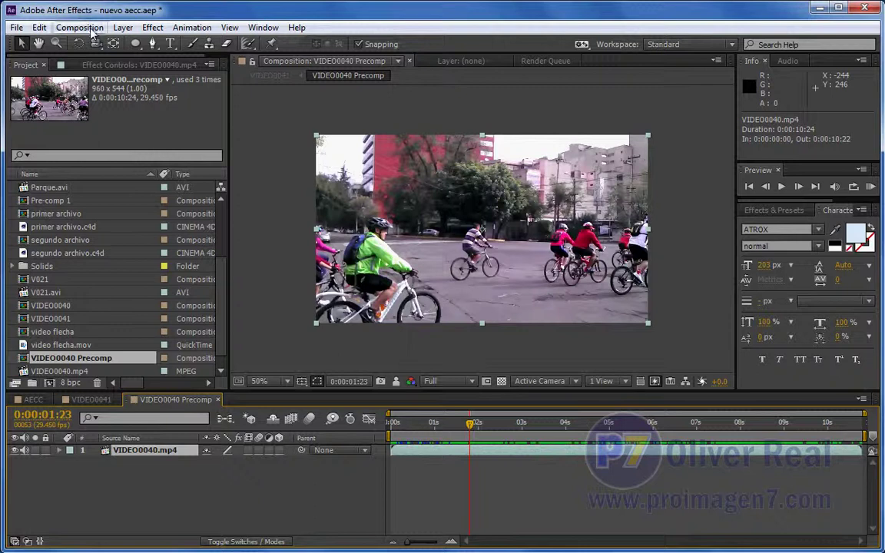
Step: Apply Levels to the VIDEO0040.mp4 clip with Channel set to Green and Green input white at 242
{"action": "left_click", "coordinate": [151, 28]}
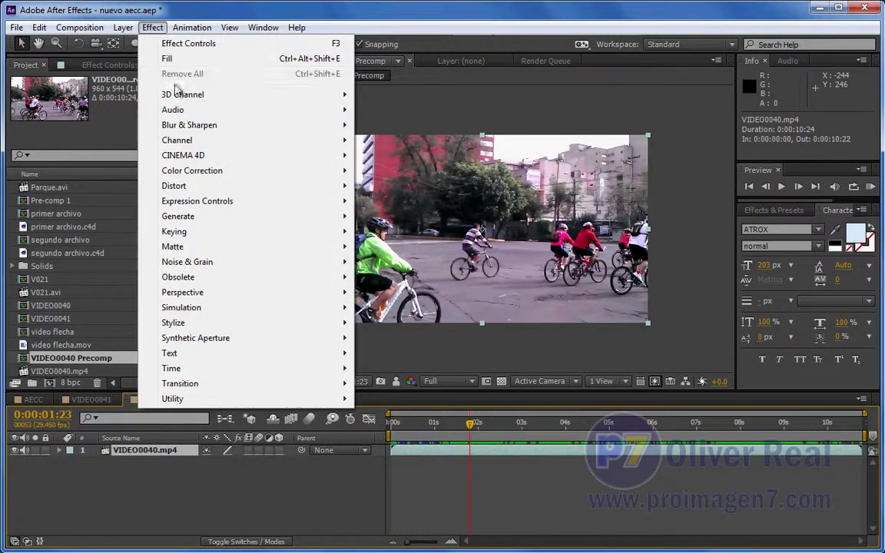
{"action": "mouse_move", "coordinate": [230, 171]}
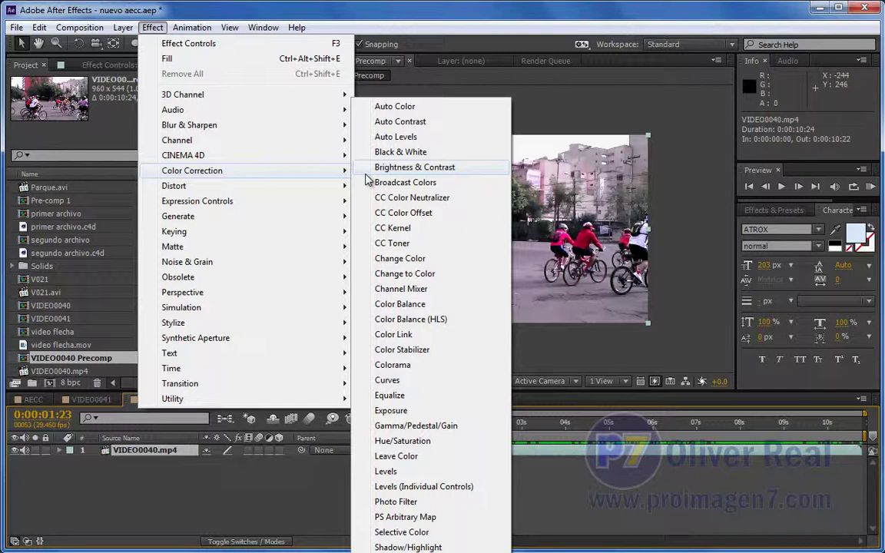
{"action": "left_click", "coordinate": [400, 473]}
{"action": "left_click", "coordinate": [204, 104]}
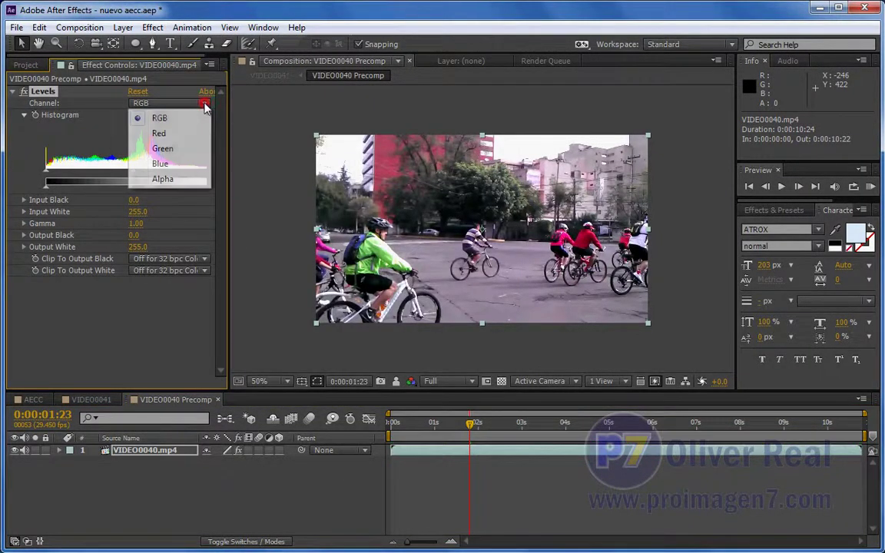
{"action": "left_click", "coordinate": [163, 149]}
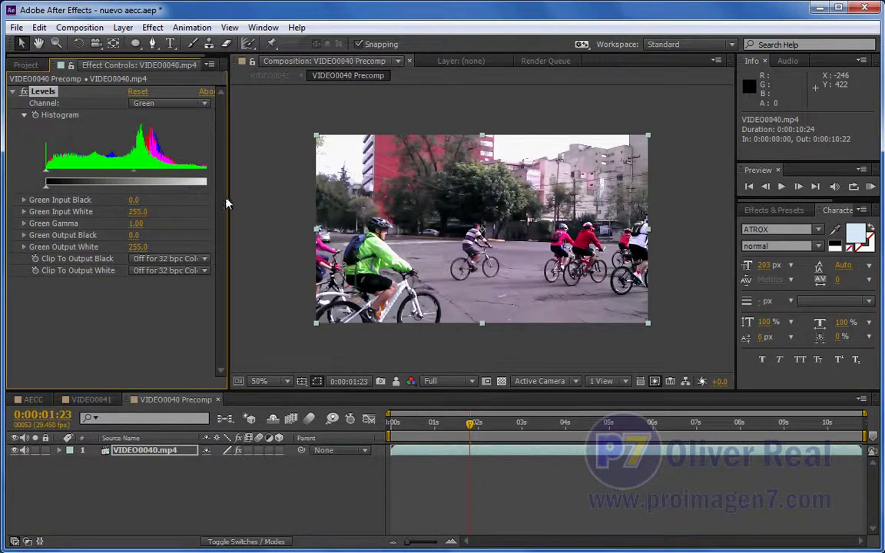
{"action": "left_click_drag", "start_coordinate": [229, 199], "coordinate": [256, 198]}
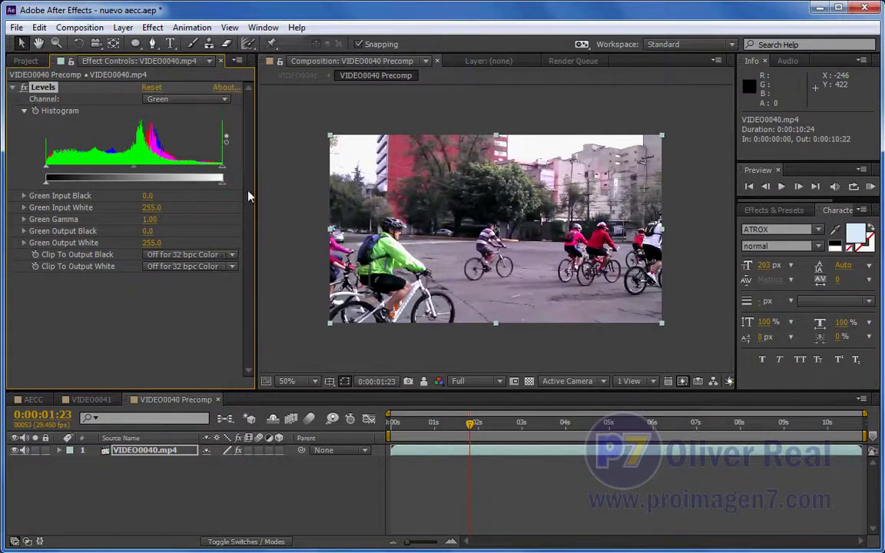
{"action": "left_click_drag", "start_coordinate": [223, 171], "coordinate": [214, 173]}
Step: Replace the Levels effect with Curves and add a point near the green curve's lower end
{"action": "key", "text": "Delete"}
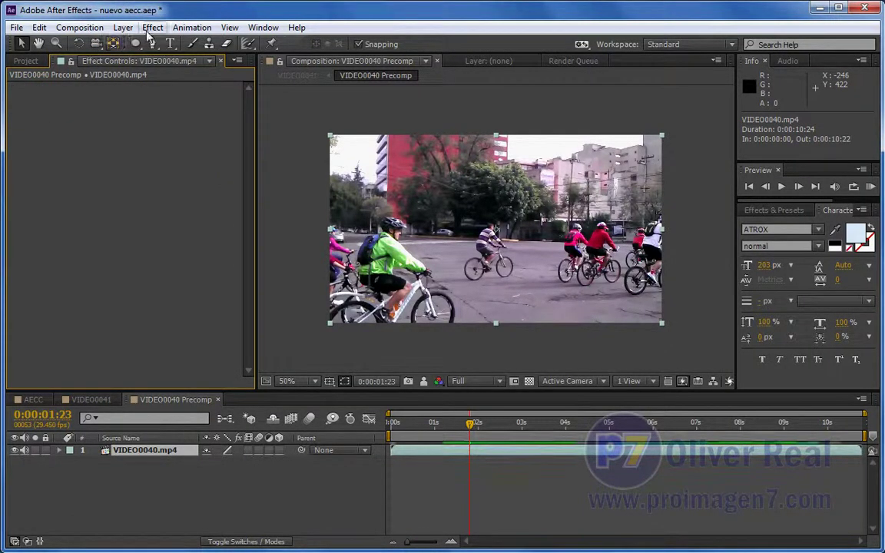
{"action": "left_click", "coordinate": [147, 31]}
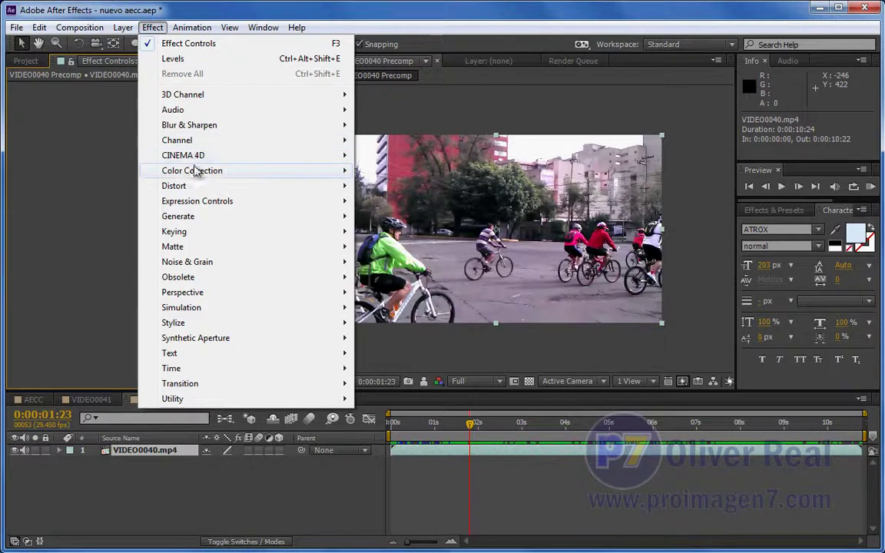
{"action": "mouse_move", "coordinate": [219, 169]}
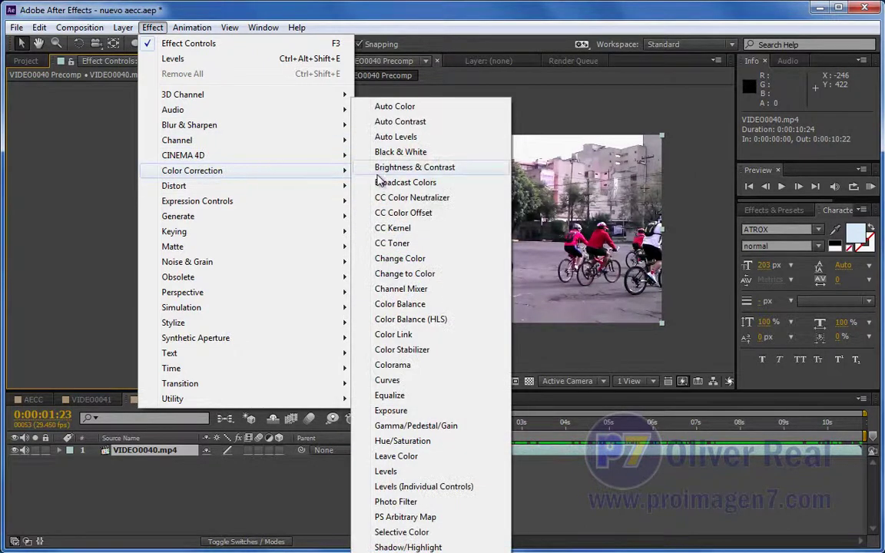
{"action": "left_click", "coordinate": [388, 380]}
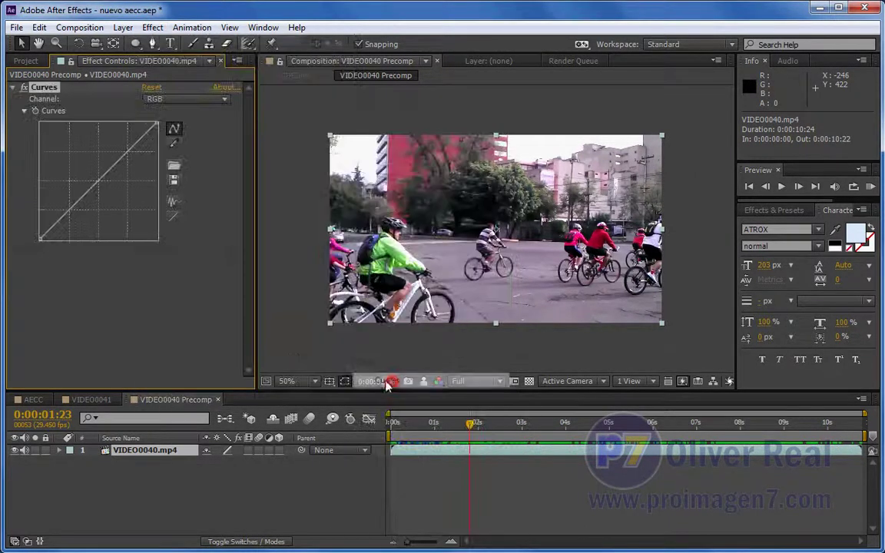
{"action": "left_click", "coordinate": [223, 99]}
{"action": "left_click", "coordinate": [173, 144]}
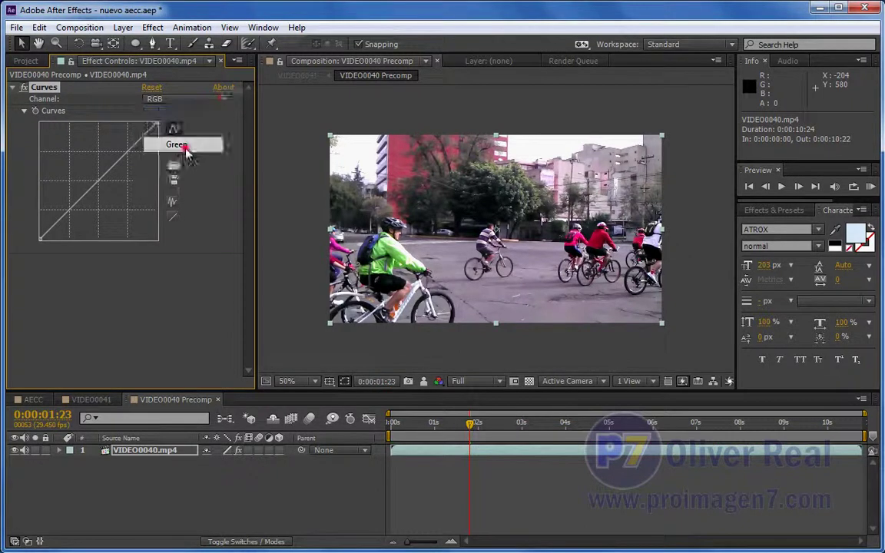
{"action": "left_click", "coordinate": [77, 203]}
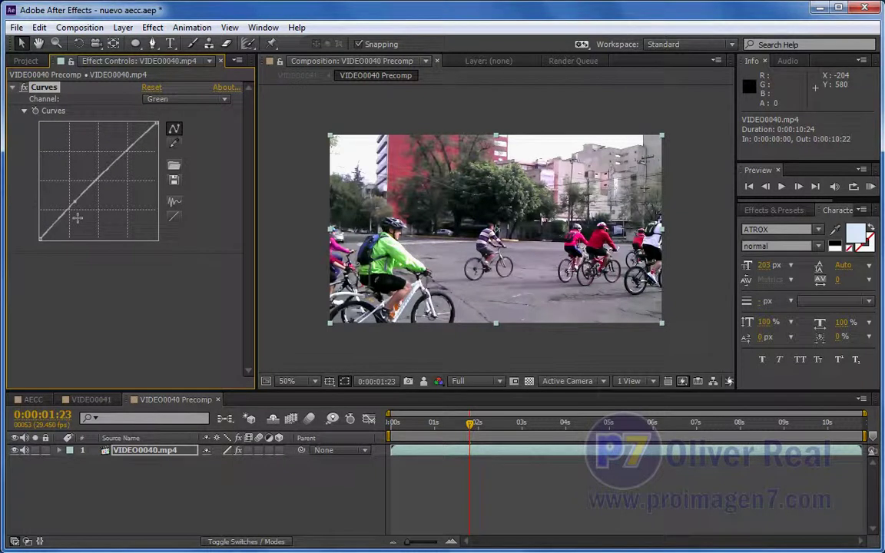
Step: Compare Curves on and off, then bend the Red channel curve slightly near its lower end
{"action": "left_click", "coordinate": [24, 89]}
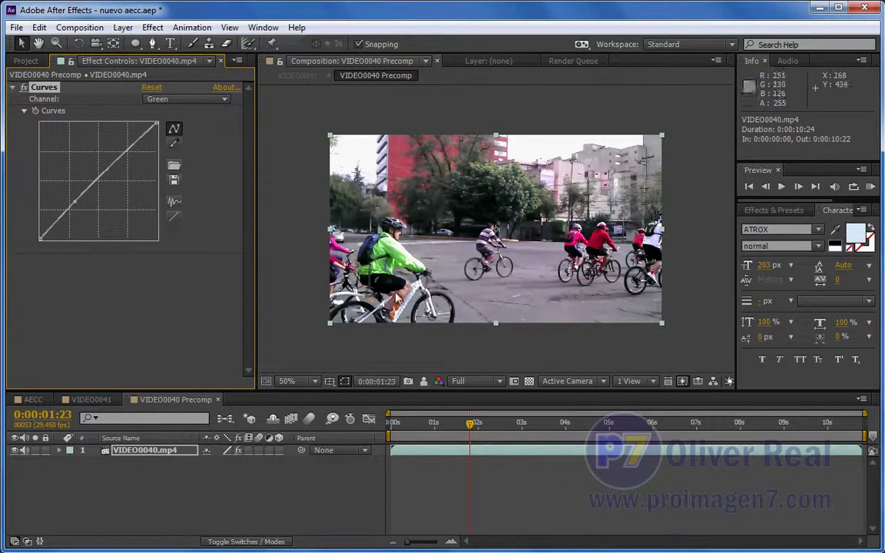
{"action": "left_click", "coordinate": [225, 100]}
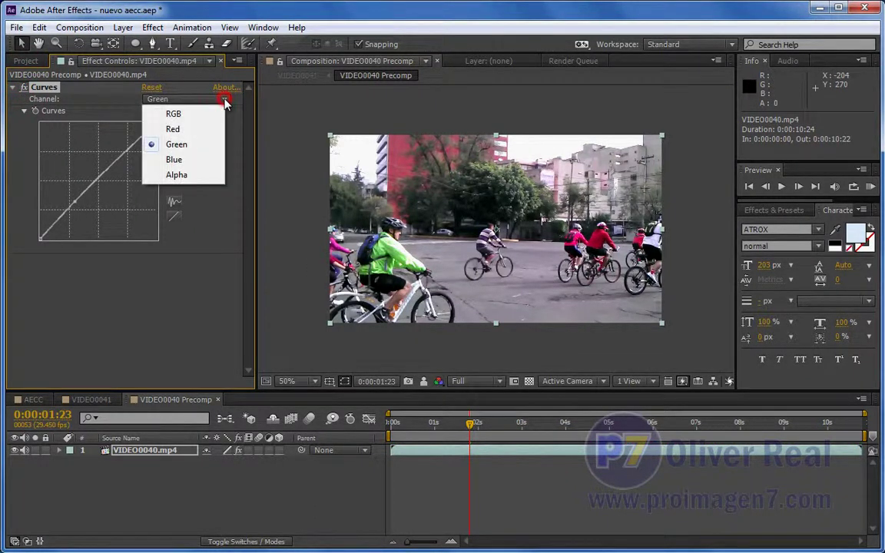
{"action": "left_click", "coordinate": [194, 136]}
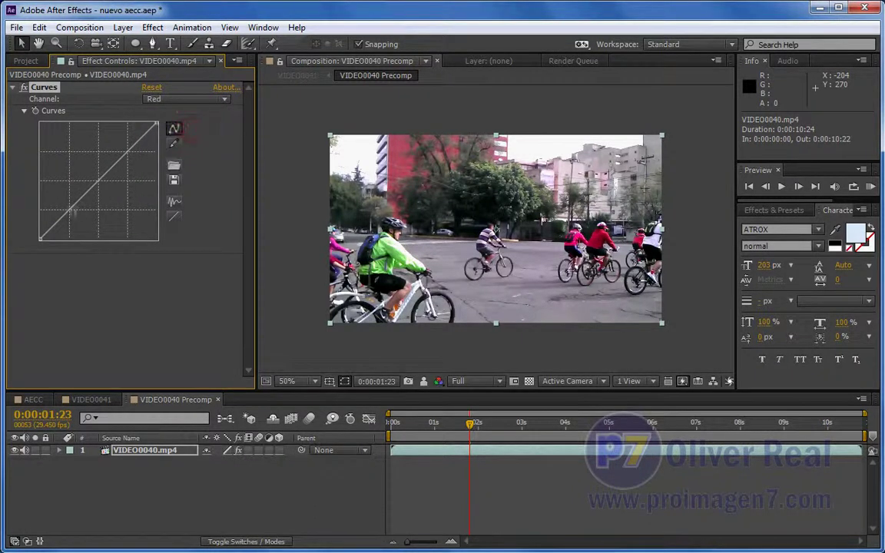
{"action": "left_click", "coordinate": [71, 209]}
{"action": "left_click_drag", "start_coordinate": [71, 209], "coordinate": [77, 216]}
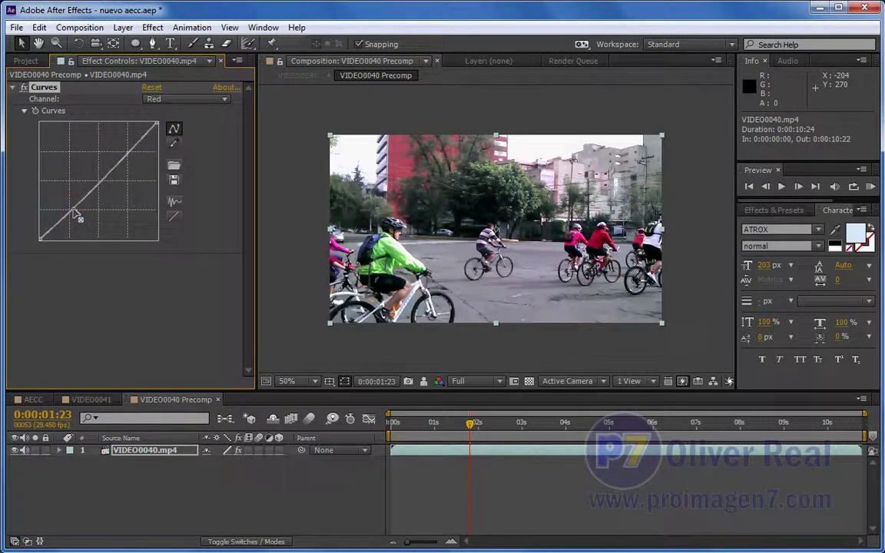
{"action": "left_click_drag", "start_coordinate": [77, 215], "coordinate": [78, 224]}
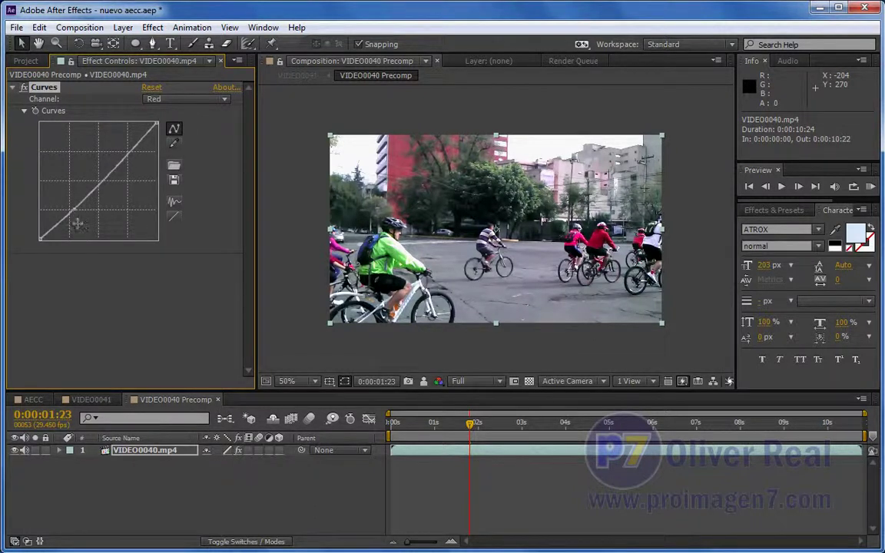
{"action": "left_click", "coordinate": [153, 334]}
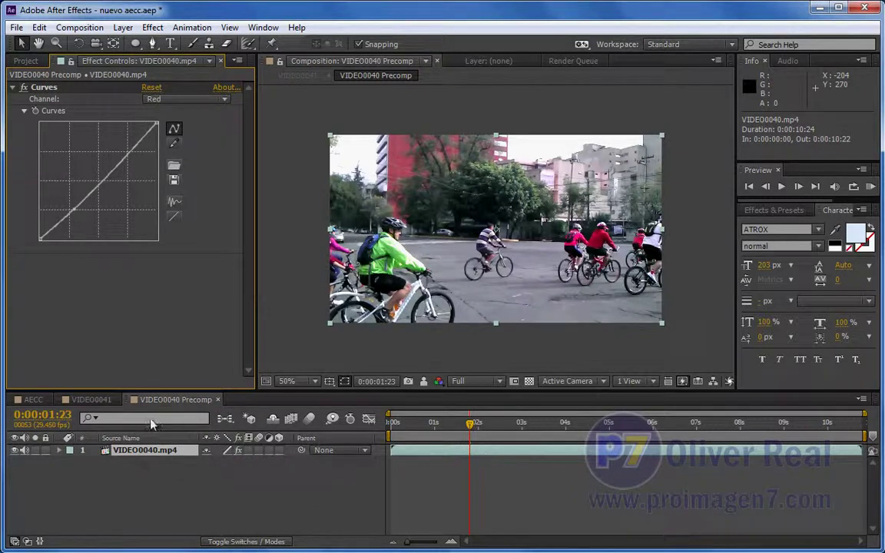
Step: In VIDEO0041, check the corrected footage at about nine, one and two seconds
{"action": "left_click", "coordinate": [90, 400]}
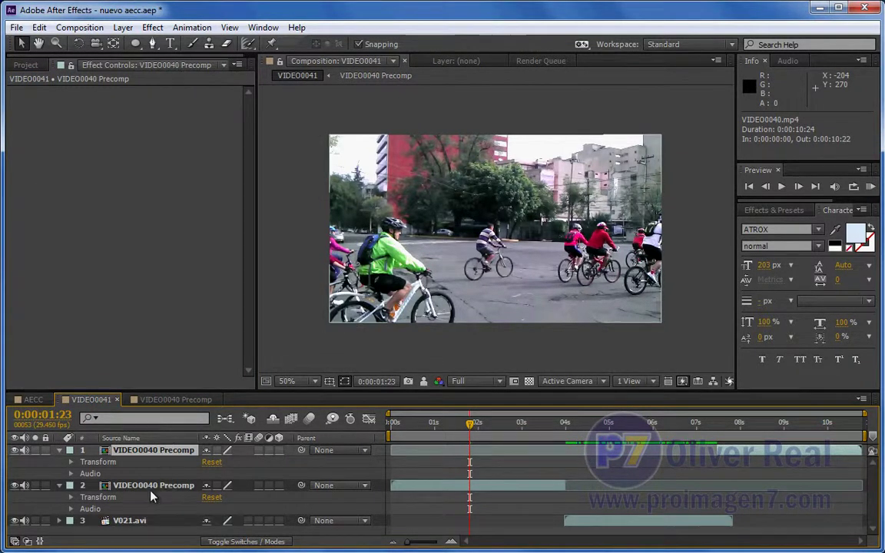
{"action": "left_click_drag", "start_coordinate": [496, 443], "coordinate": [804, 429]}
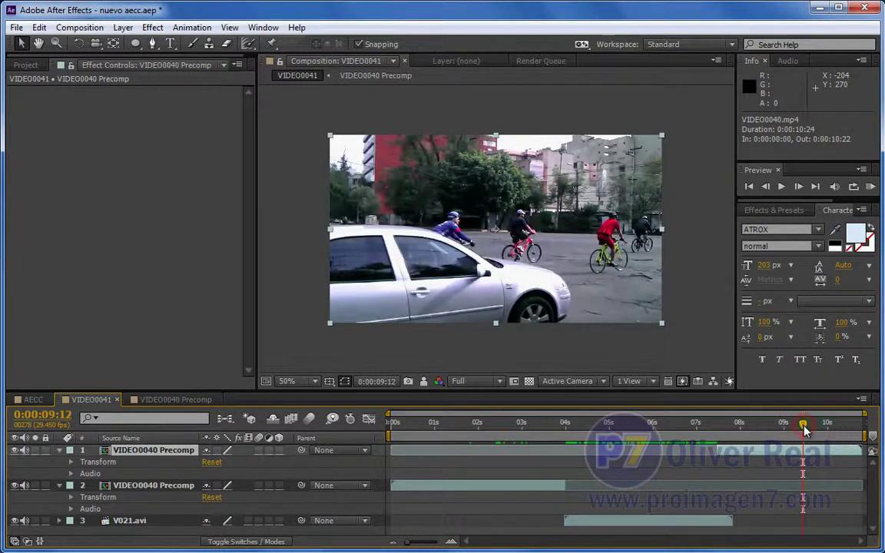
{"action": "left_click_drag", "start_coordinate": [805, 429], "coordinate": [769, 429]}
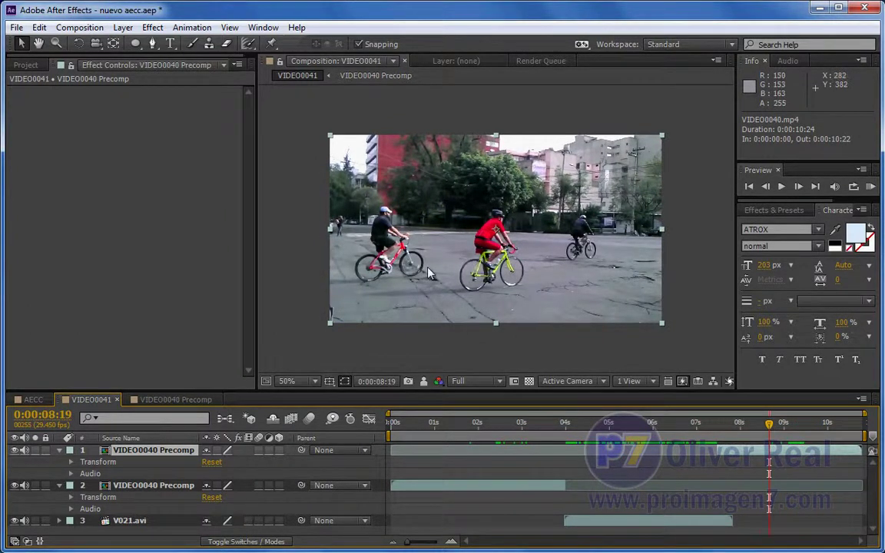
{"action": "left_click_drag", "start_coordinate": [769, 423], "coordinate": [440, 439]}
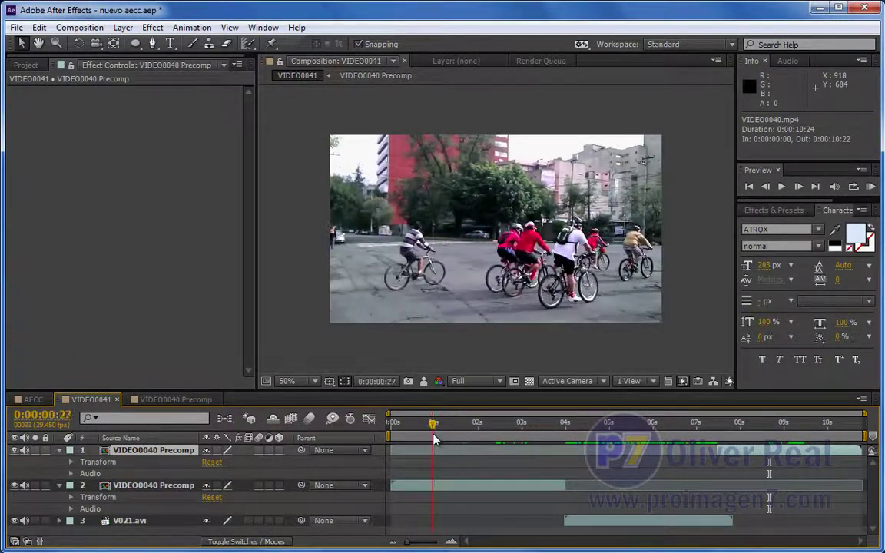
{"action": "mouse_move", "coordinate": [439, 439]}
{"action": "left_mouse_down"}
{"action": "mouse_move", "coordinate": [456, 445]}
{"action": "mouse_move", "coordinate": [450, 438]}
{"action": "left_mouse_up"}
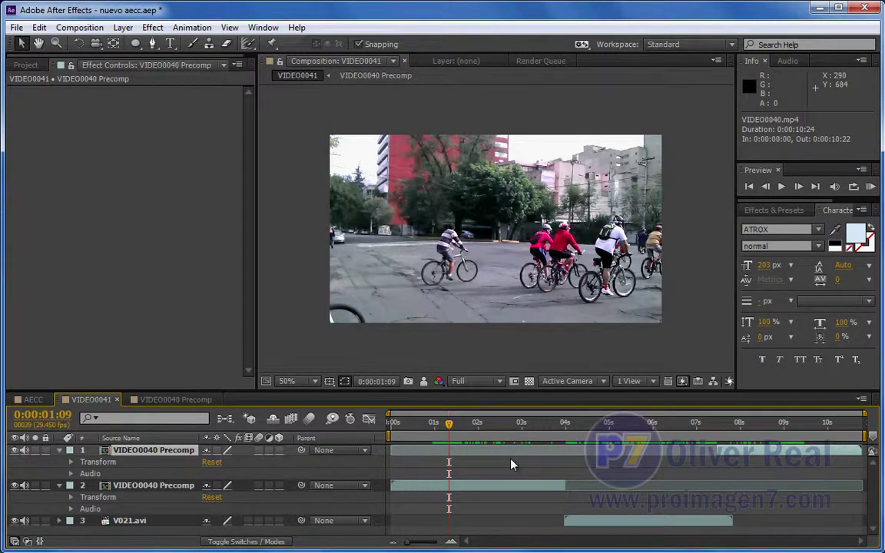
{"action": "left_click_drag", "start_coordinate": [522, 423], "coordinate": [483, 423]}
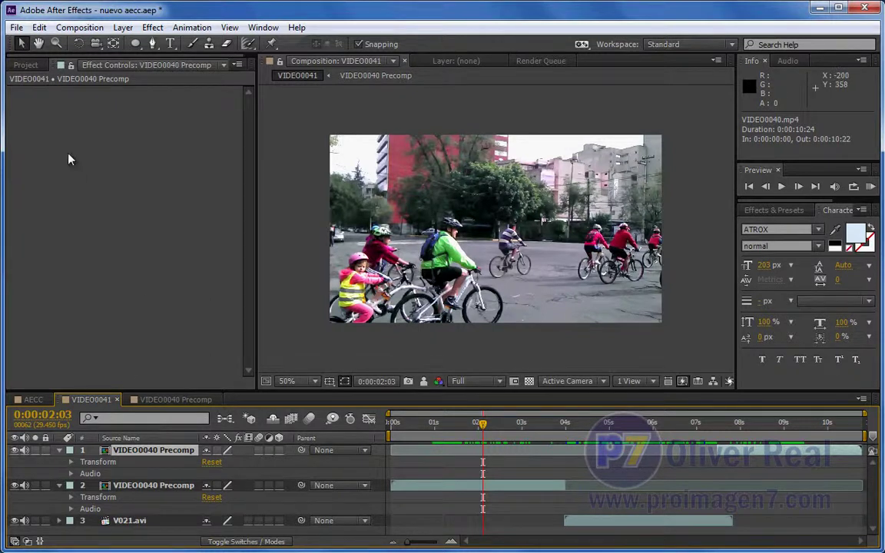
{"action": "left_click", "coordinate": [28, 66]}
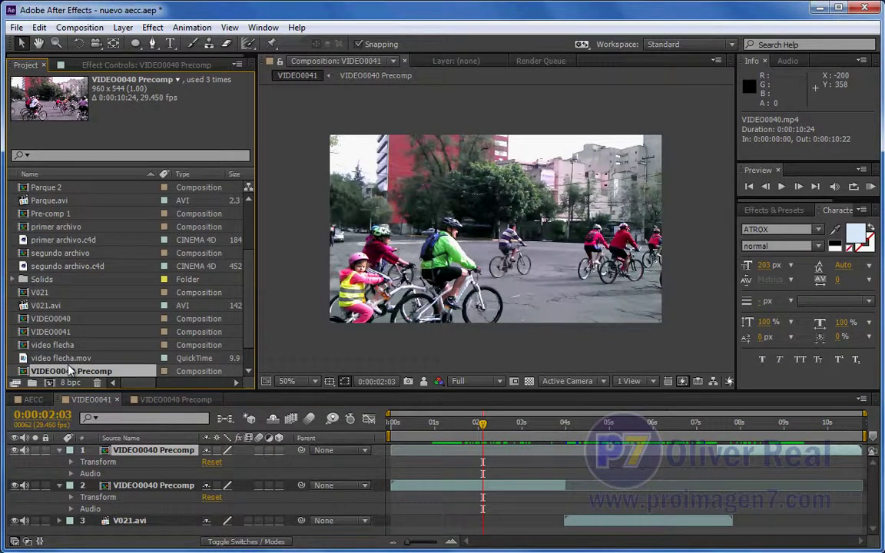
{"action": "scroll", "coordinate": [246, 363], "scroll_direction": "down", "scroll_amount": 2}
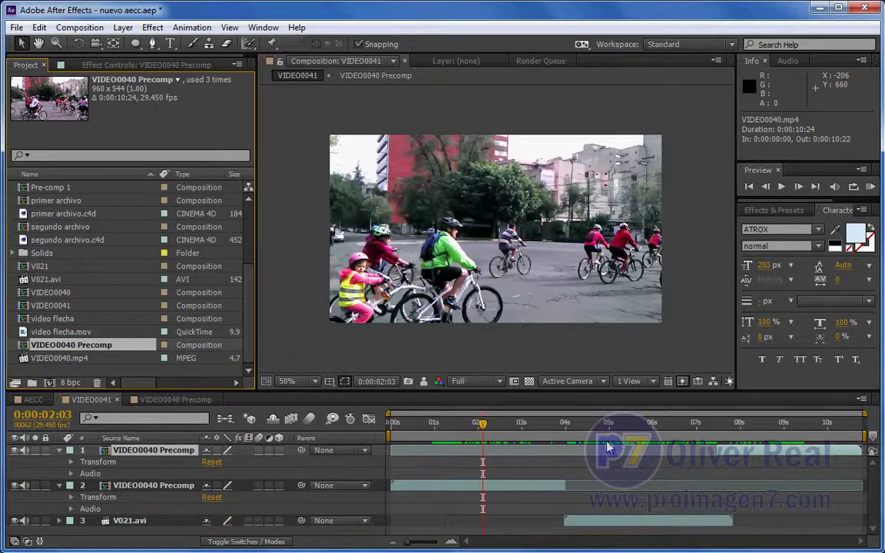
{"action": "left_click", "coordinate": [146, 65]}
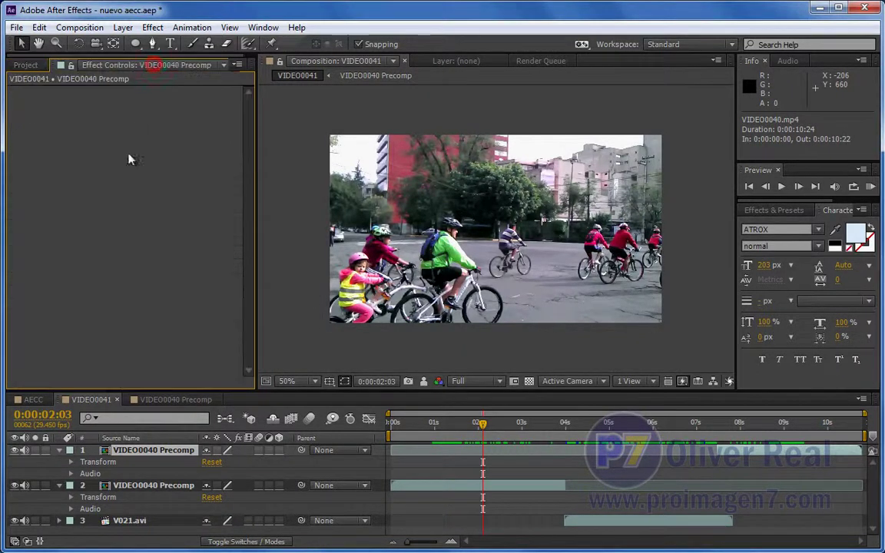
{"action": "left_click", "coordinate": [407, 483]}
{"action": "double_click", "coordinate": [150, 451]}
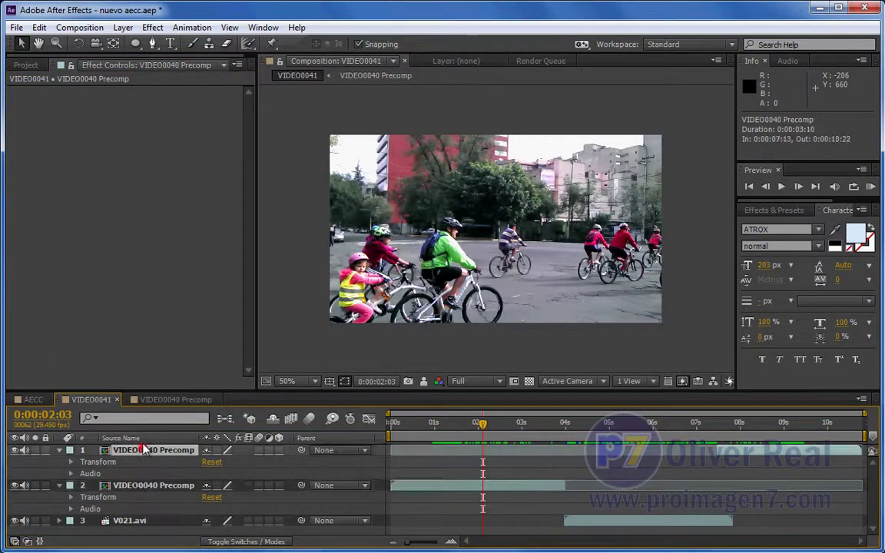
{"action": "left_click", "coordinate": [44, 88]}
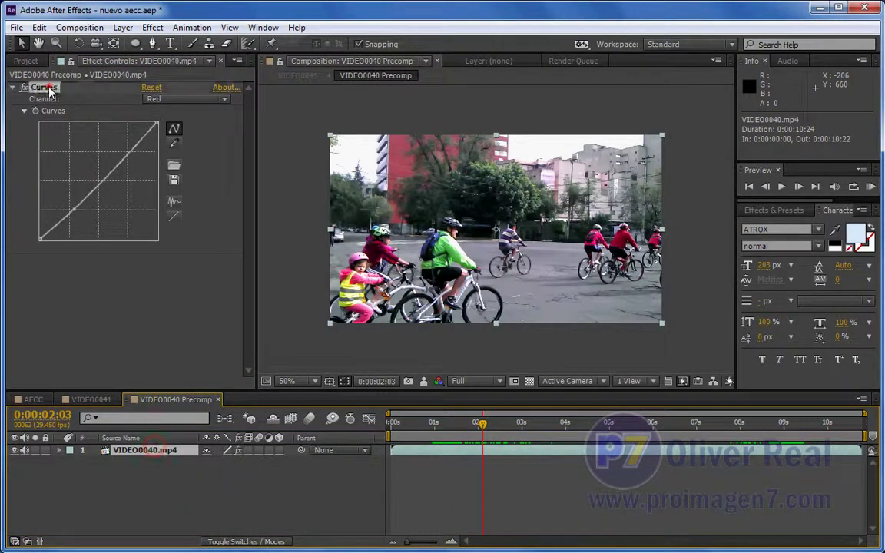
{"action": "left_click", "coordinate": [91, 400]}
{"action": "left_click", "coordinate": [444, 489]}
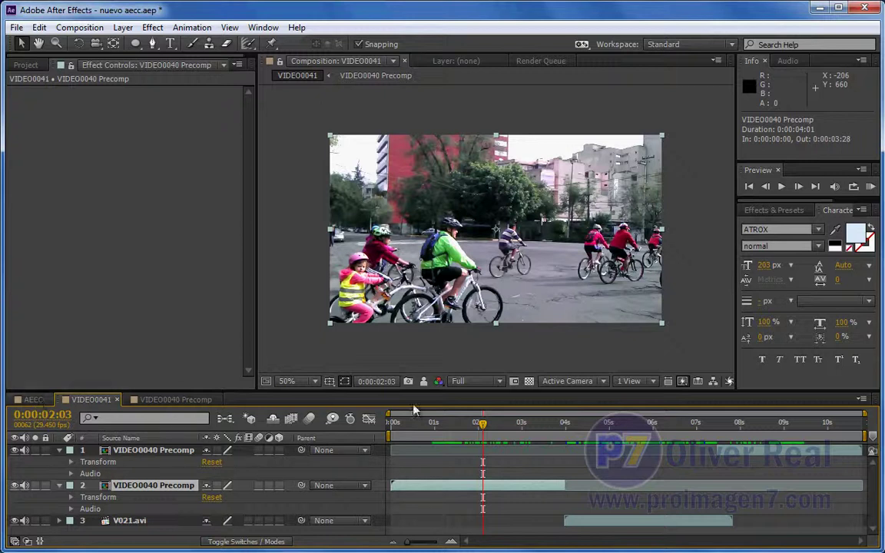
Step: Switch to the AECC composition and open its timeline tab's context menu
{"action": "left_click", "coordinate": [31, 399]}
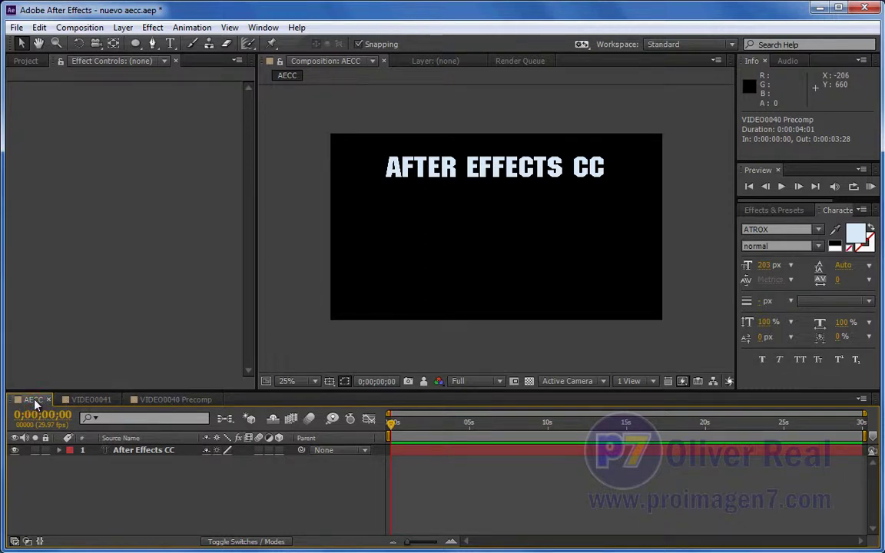
{"action": "right_click", "coordinate": [34, 402]}
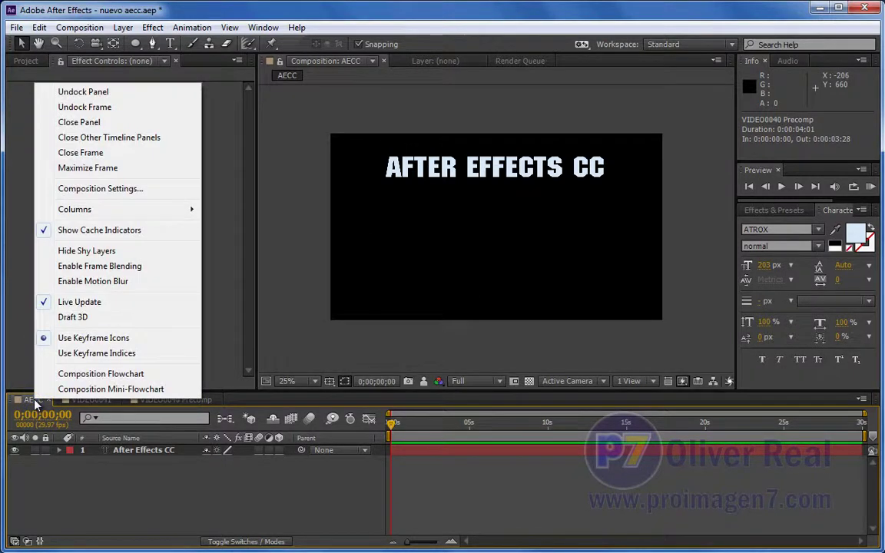
Step: Close all other timeline panels, then show the Project panel and select Parque.avi
{"action": "left_click", "coordinate": [117, 141]}
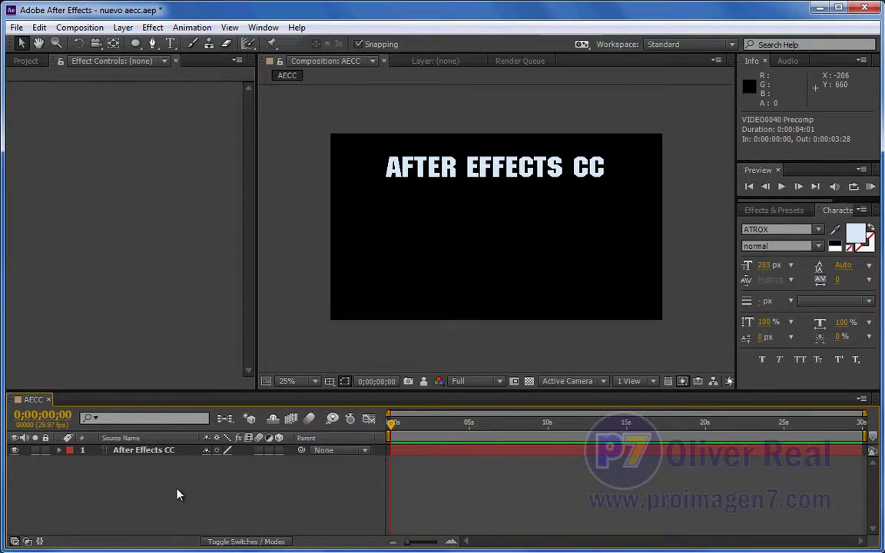
{"action": "left_click", "coordinate": [26, 61]}
{"action": "scroll", "coordinate": [153, 260], "scroll_direction": "up", "scroll_amount": 2}
{"action": "left_click", "coordinate": [90, 274]}
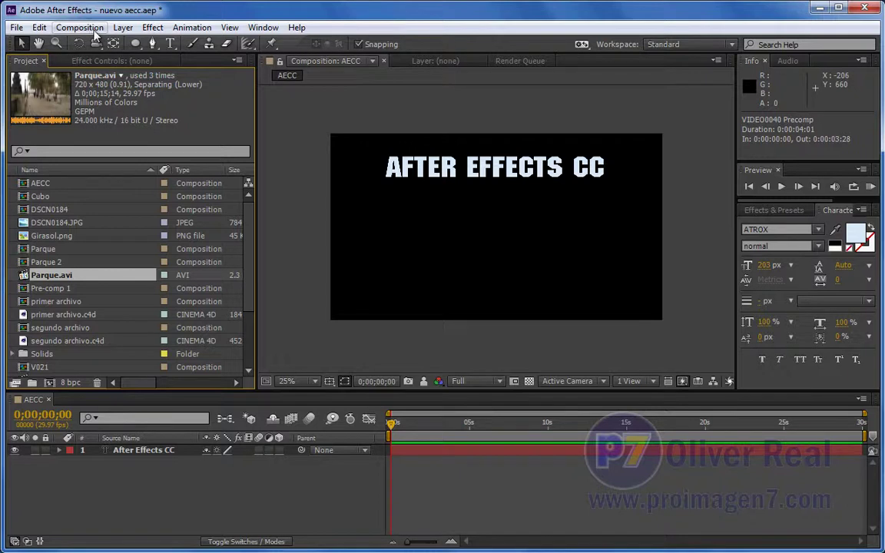
Step: Add Parque 3 to the Render Queue and open its Lossless output module settings
{"action": "left_click", "coordinate": [93, 30]}
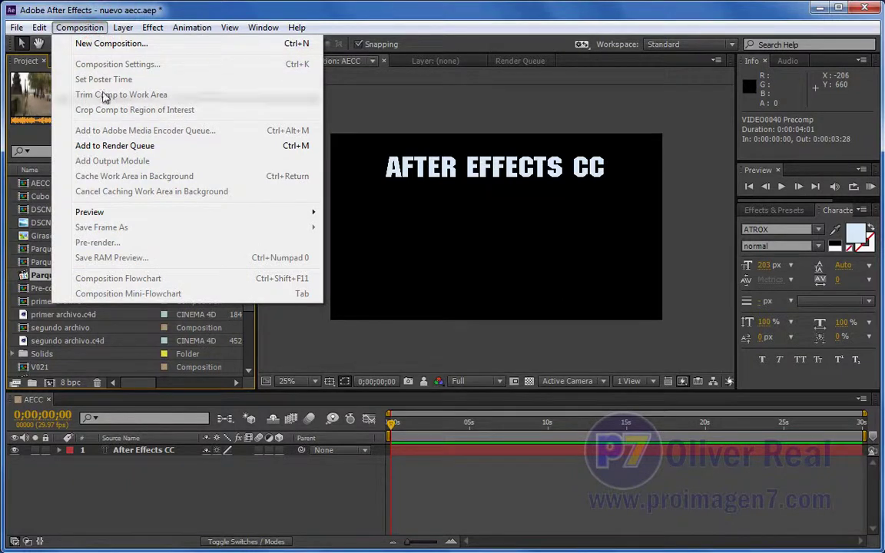
{"action": "left_click", "coordinate": [113, 146]}
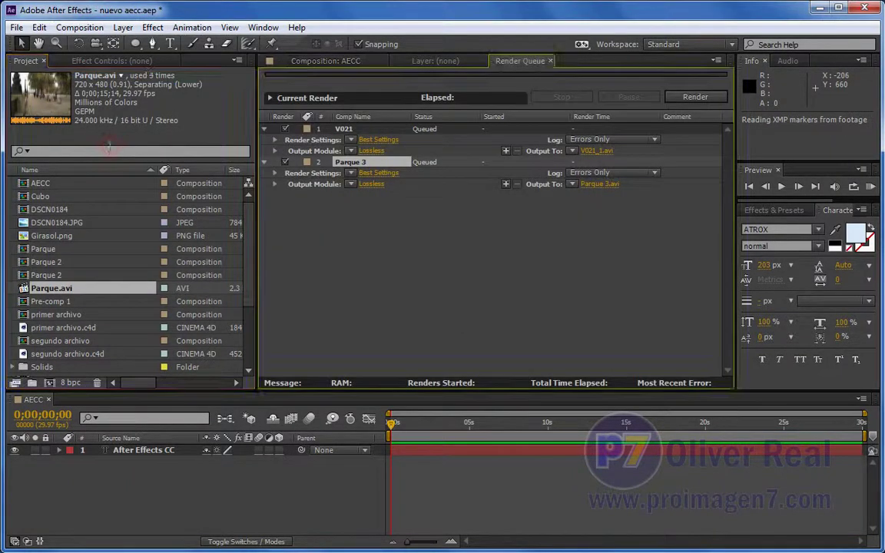
{"action": "left_click", "coordinate": [367, 185]}
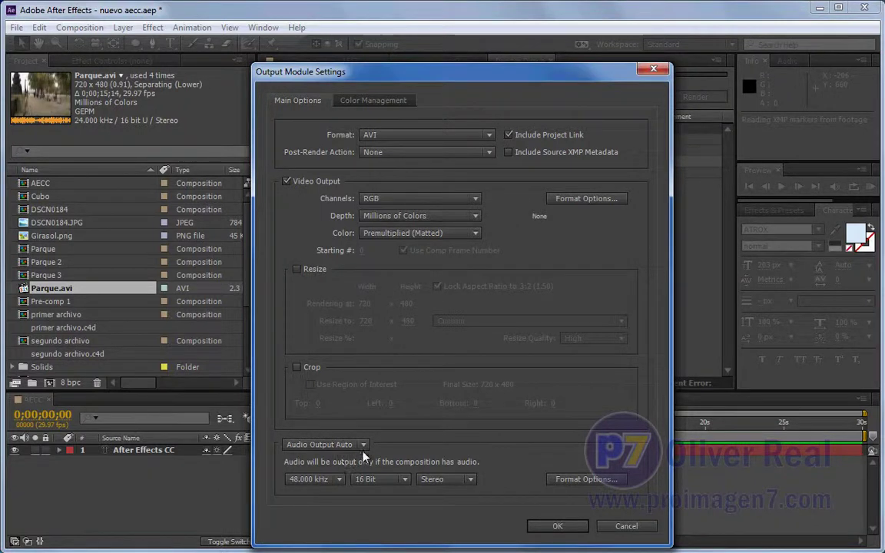
Step: Keep Audio Output on Auto, cancel Output Module Settings, and go back to the AECC composition
{"action": "left_click", "coordinate": [323, 444]}
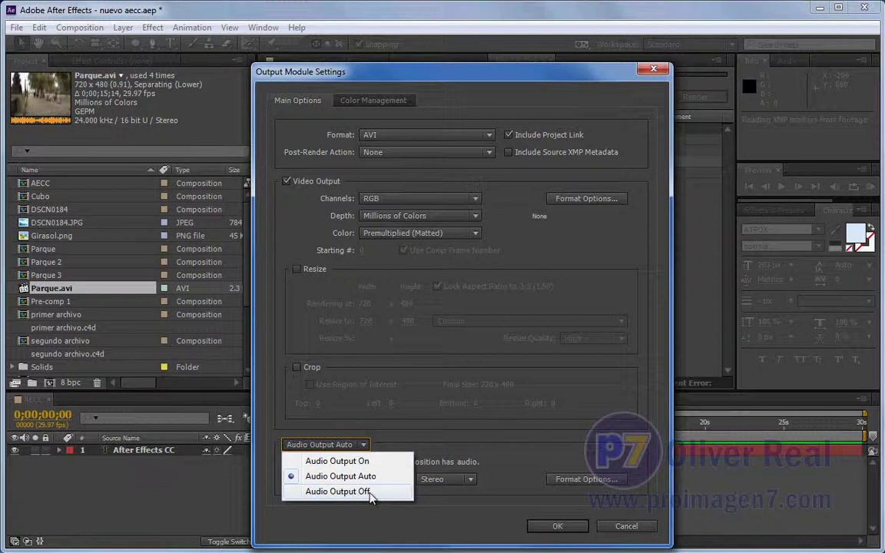
{"action": "left_click", "coordinate": [498, 498]}
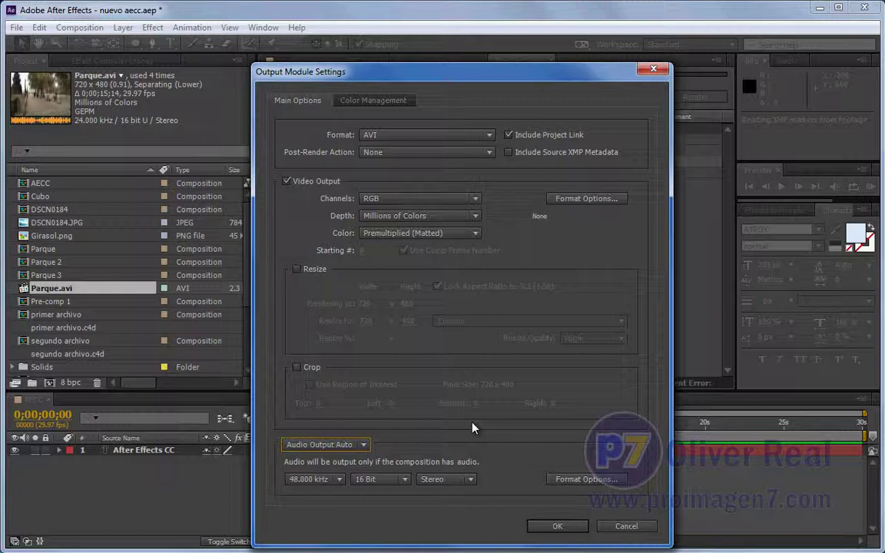
{"action": "left_click", "coordinate": [624, 525]}
{"action": "left_click", "coordinate": [349, 506]}
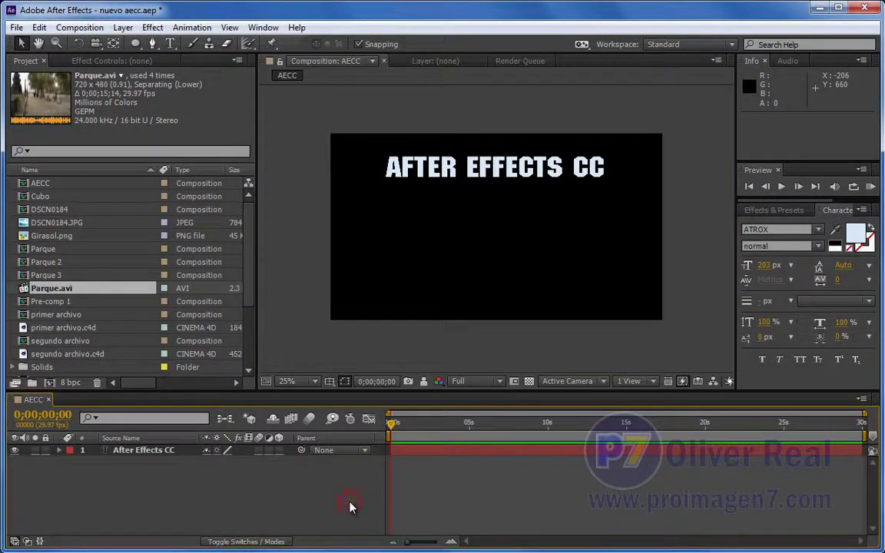